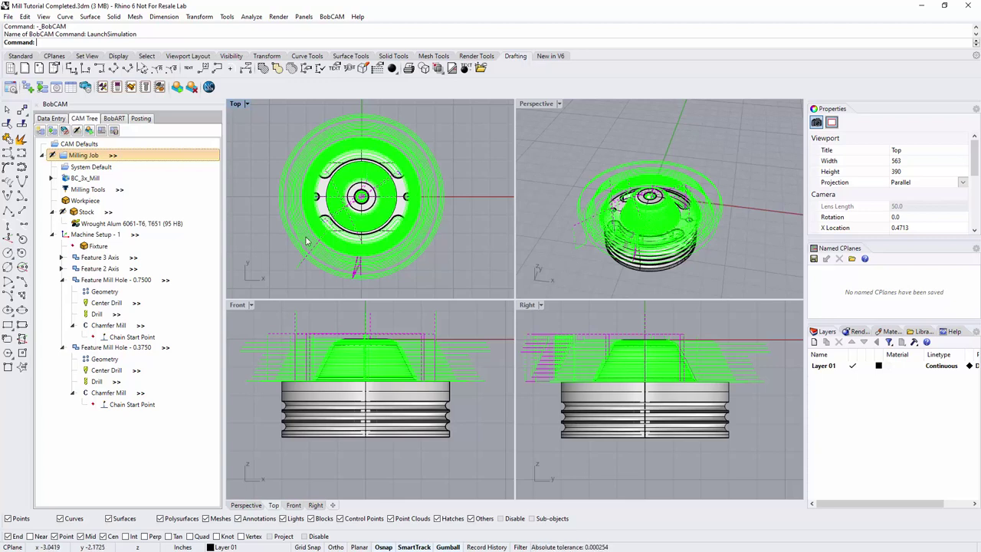
- Expand BC_3x_Mill in the CAM Tree to reveal its BC_3x_Mill.BCPst post file, then check the Milling Job menu
click(80, 178)
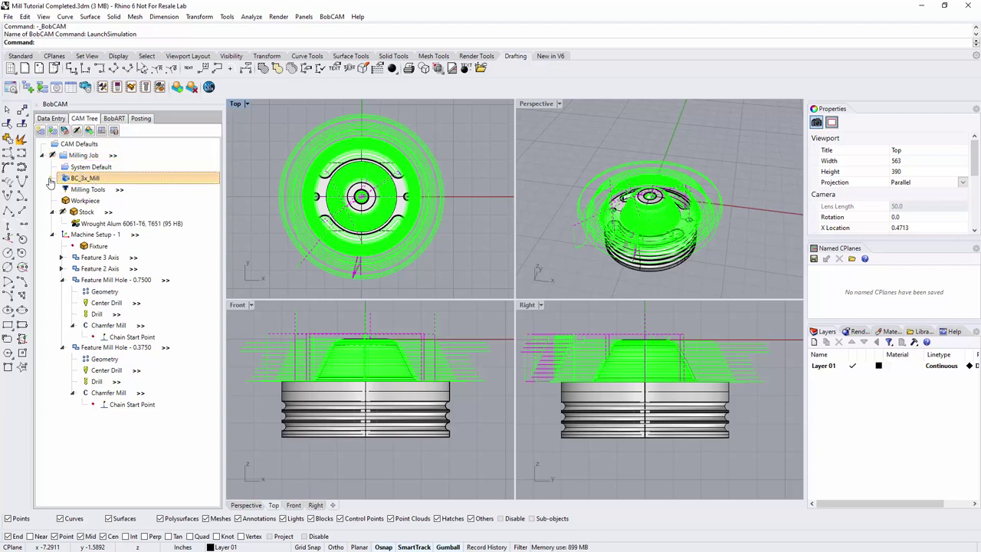
click(52, 179)
click(106, 190)
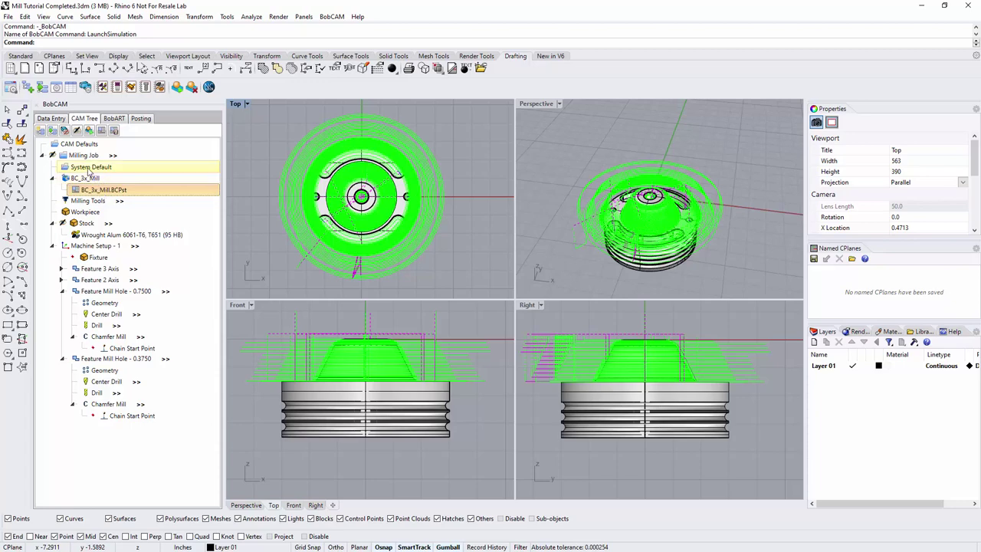
right_click(86, 157)
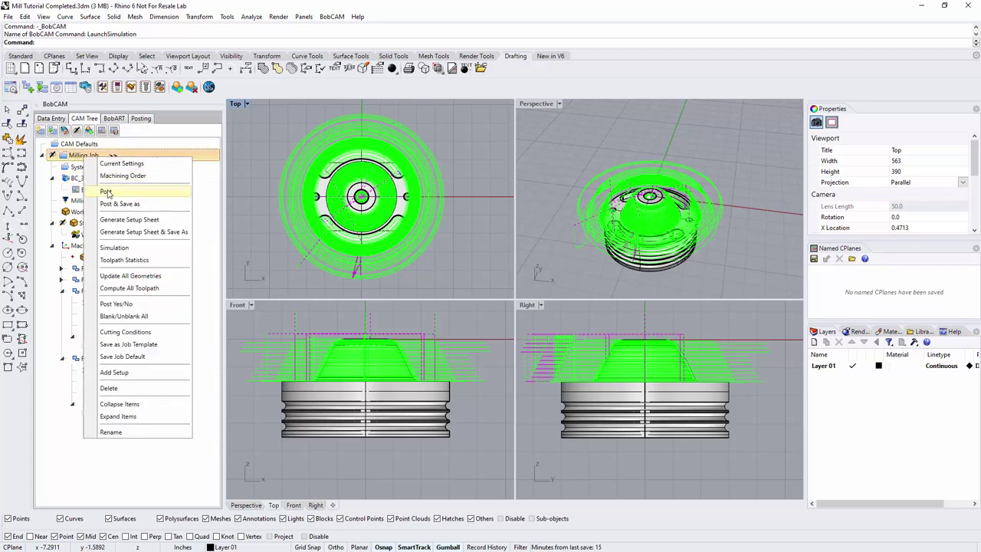
click(194, 131)
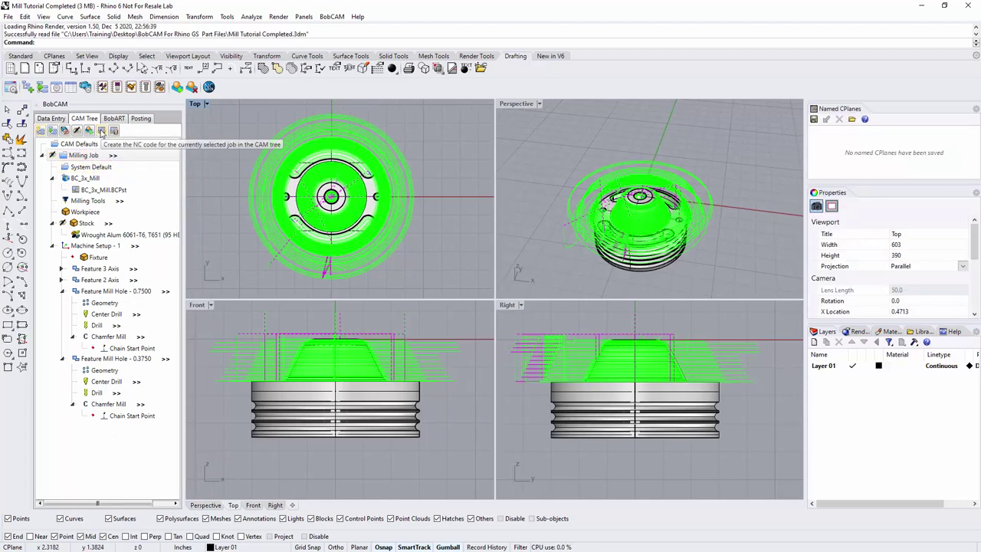
- Post the milling job with Create NC code and scroll through the generated O0100 program
click(101, 132)
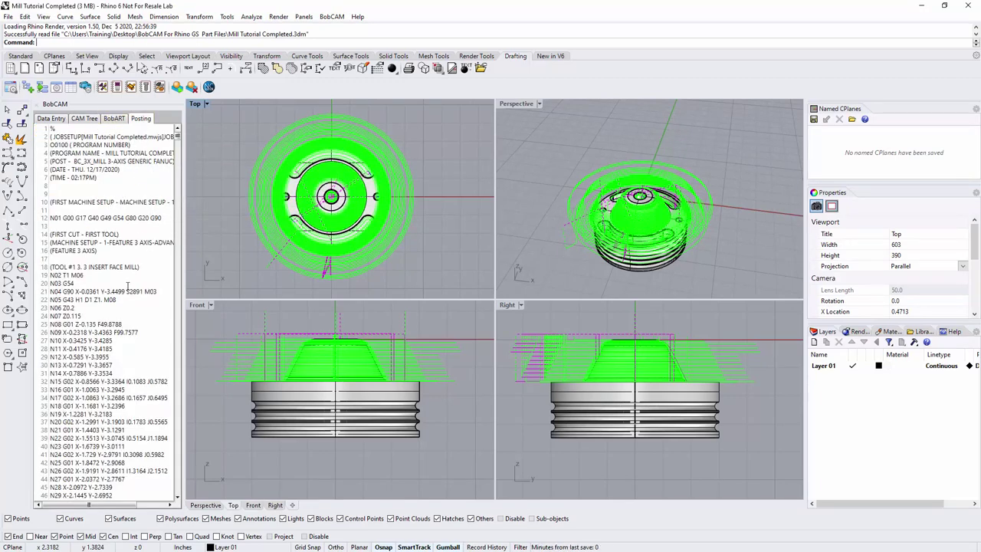
scroll(121, 281, down, 10)
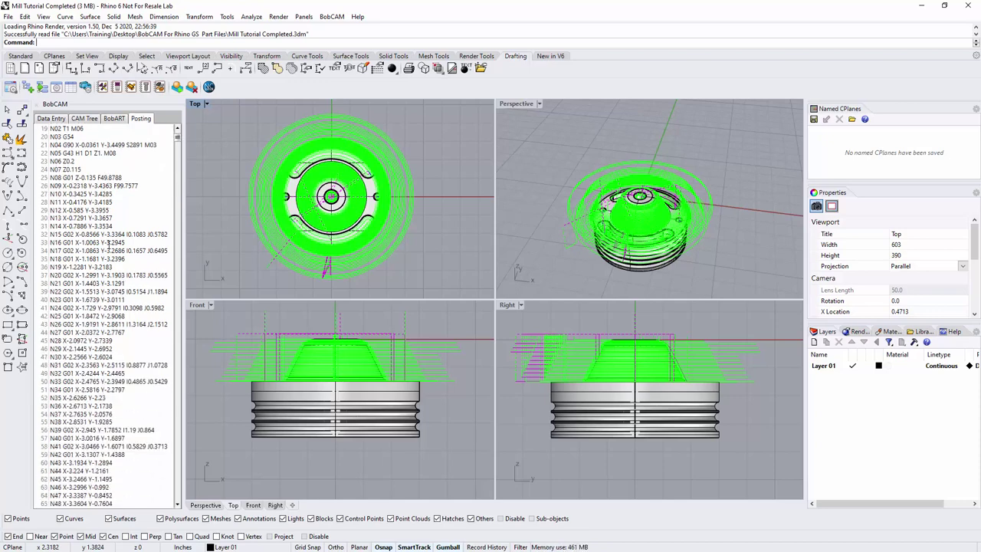
scroll(111, 249, down, 20)
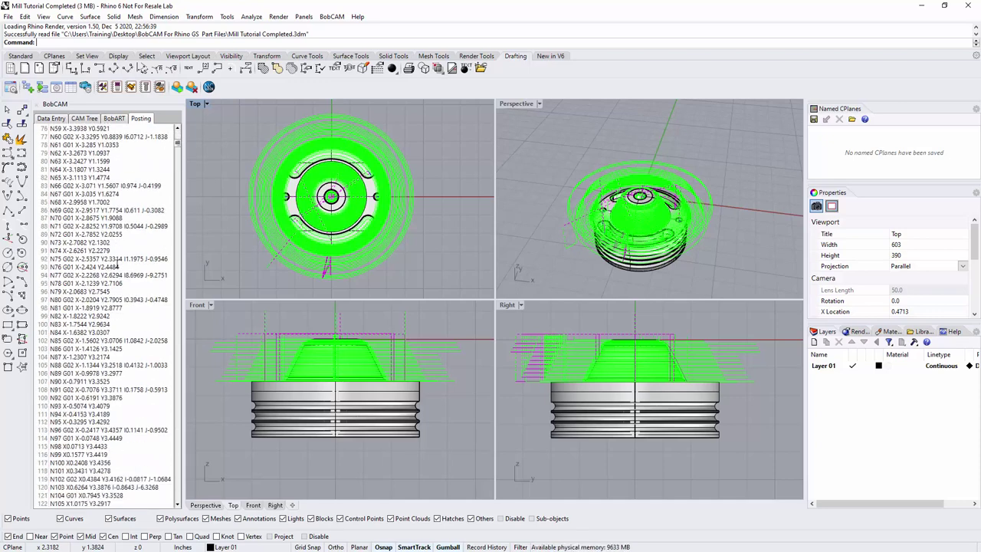
scroll(115, 267, up, 20)
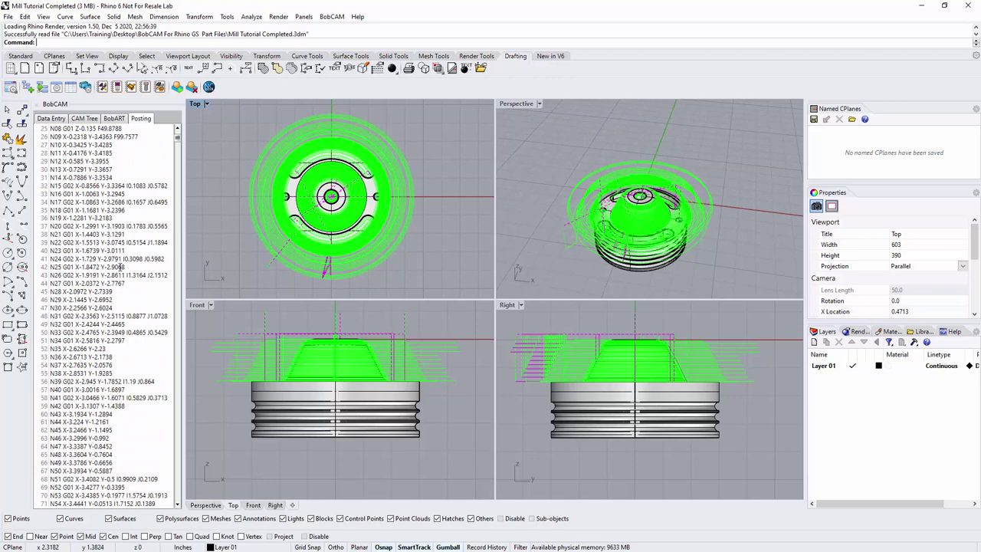
- Save the posted code as Mill Tutorial Completed.nc in the BobCAM For Rhino GS Part Files folder
right_click(86, 194)
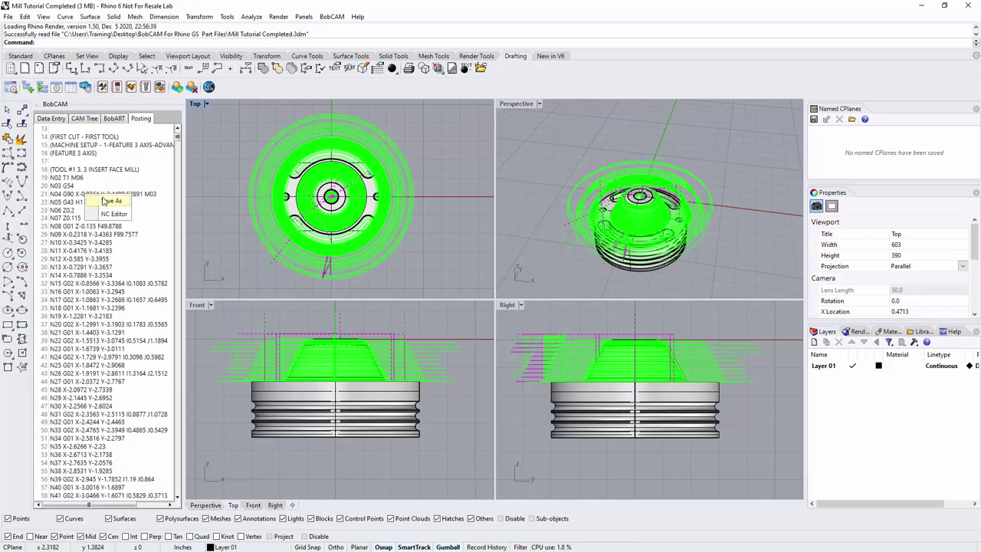
click(107, 201)
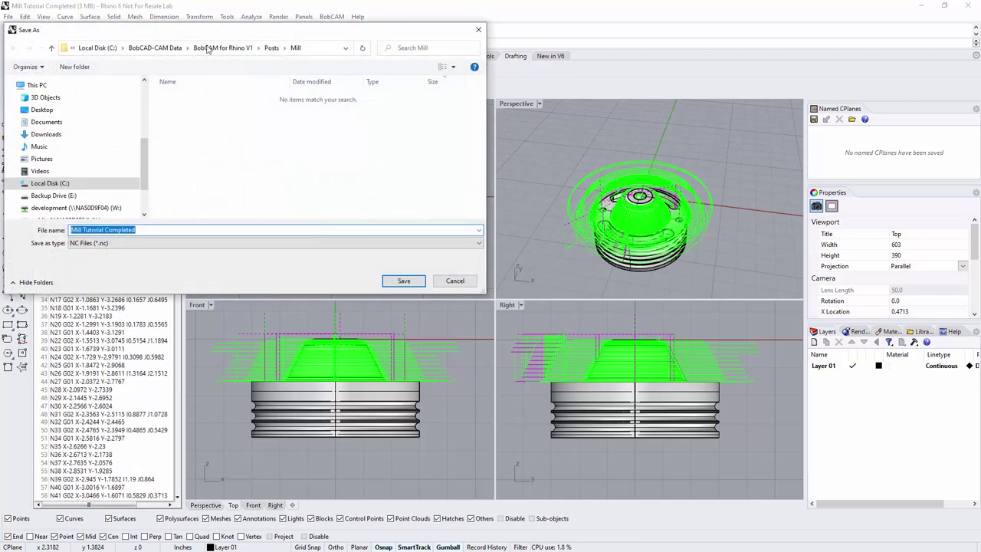
scroll(85, 154, up, 3)
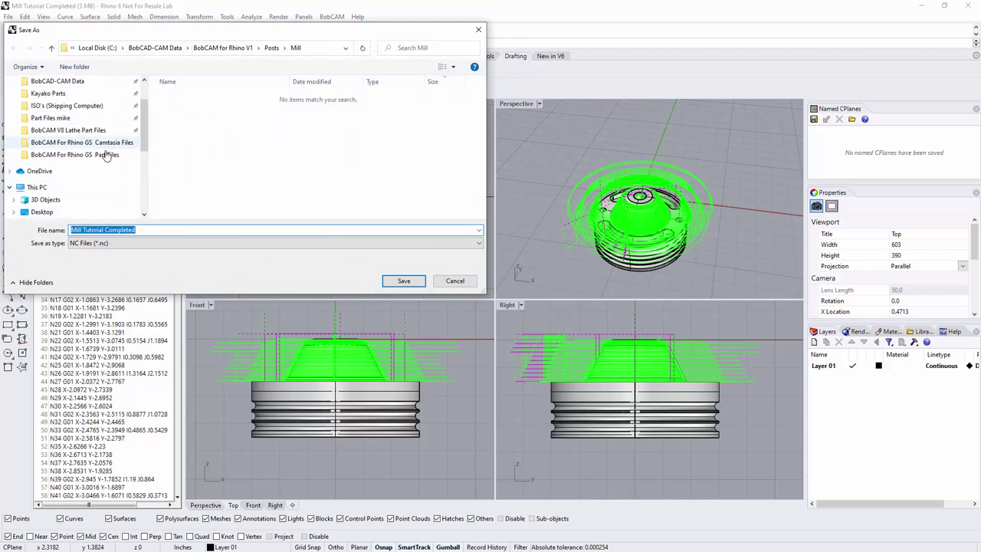
click(107, 155)
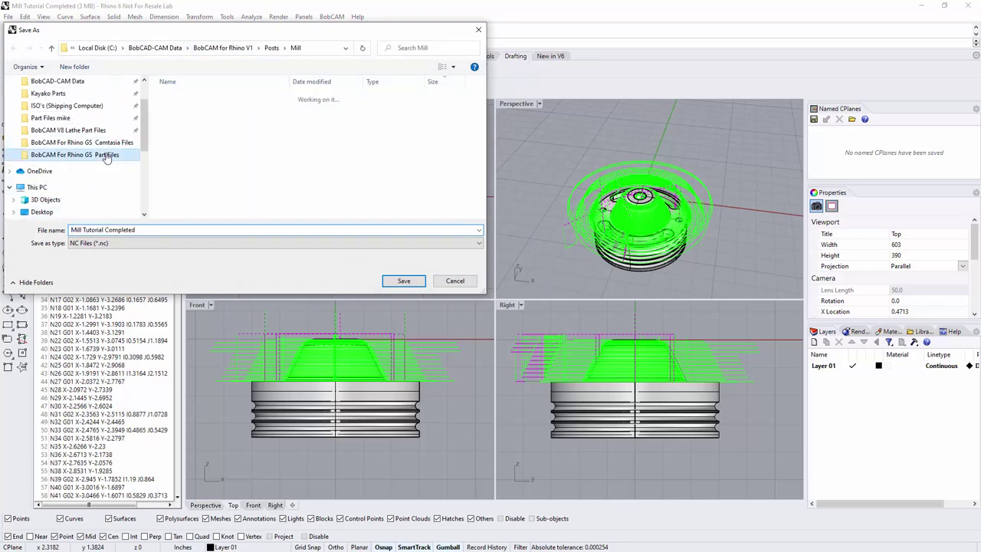
click(410, 282)
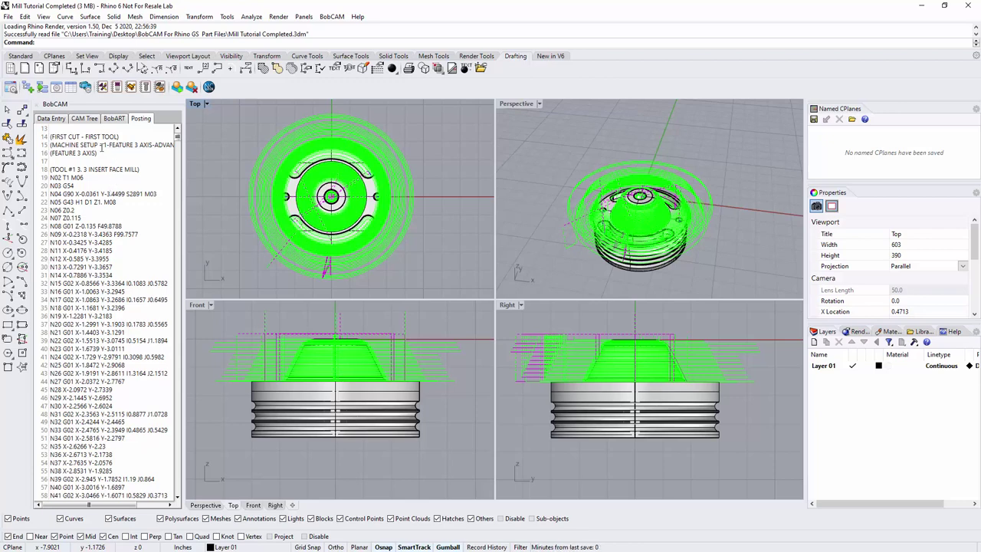
- Launch the NC Editor with Mill Tutorial Completed.nc from the Posting listing
triple_click(49, 153)
click(59, 165)
right_click(110, 197)
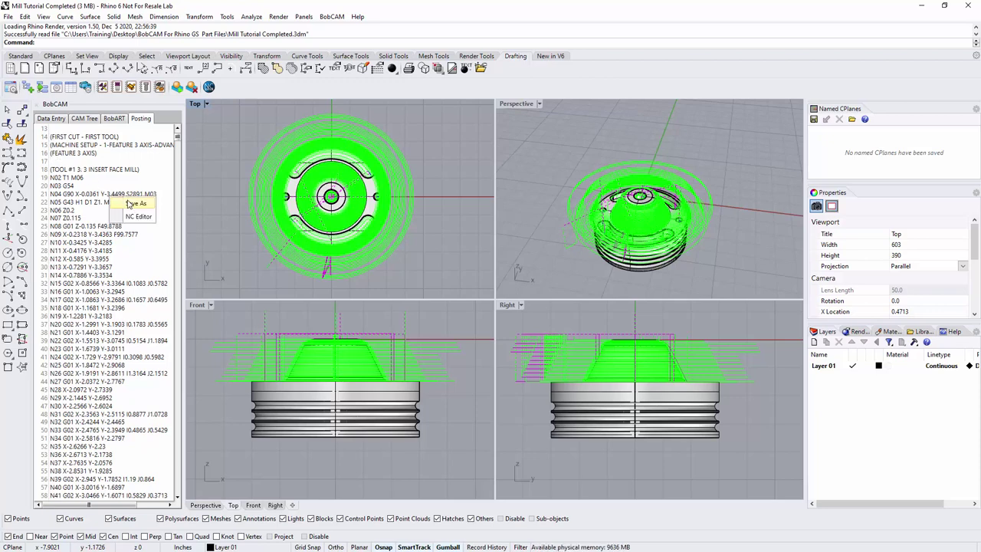
click(129, 217)
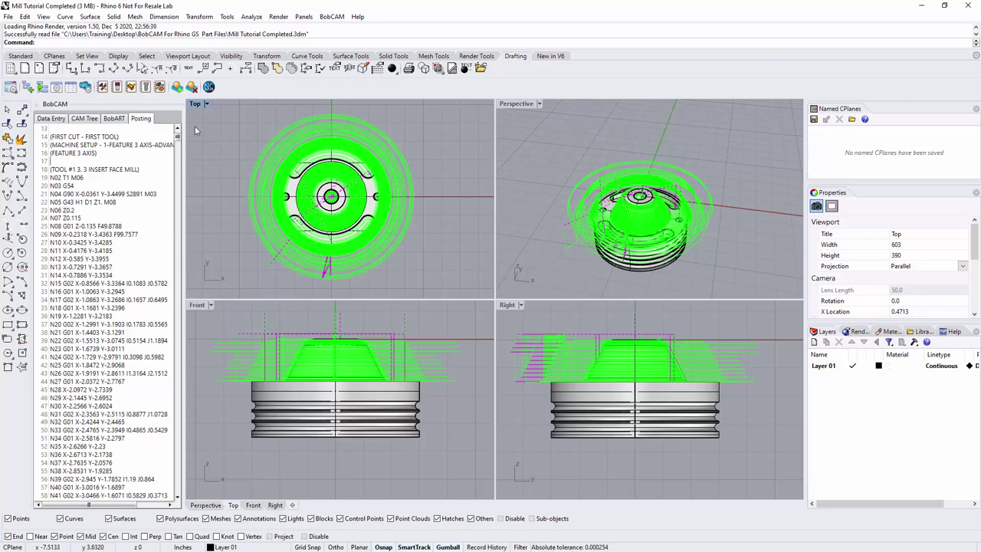
click(208, 87)
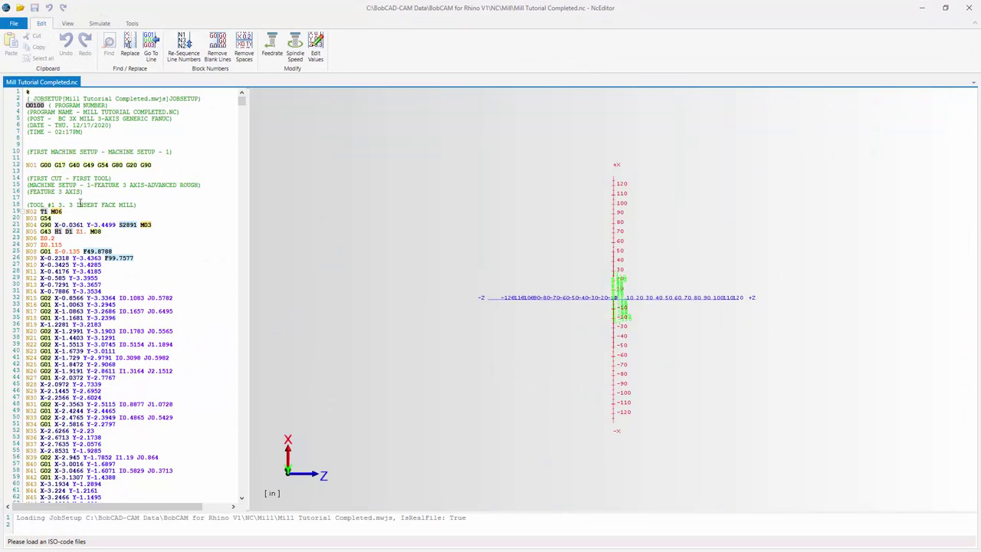
mouse_move(36, 220)
mouse_down()
mouse_move(27, 218)
mouse_move(52, 218)
mouse_move(40, 218)
mouse_move(52, 224)
mouse_move(40, 223)
mouse_move(39, 239)
mouse_up()
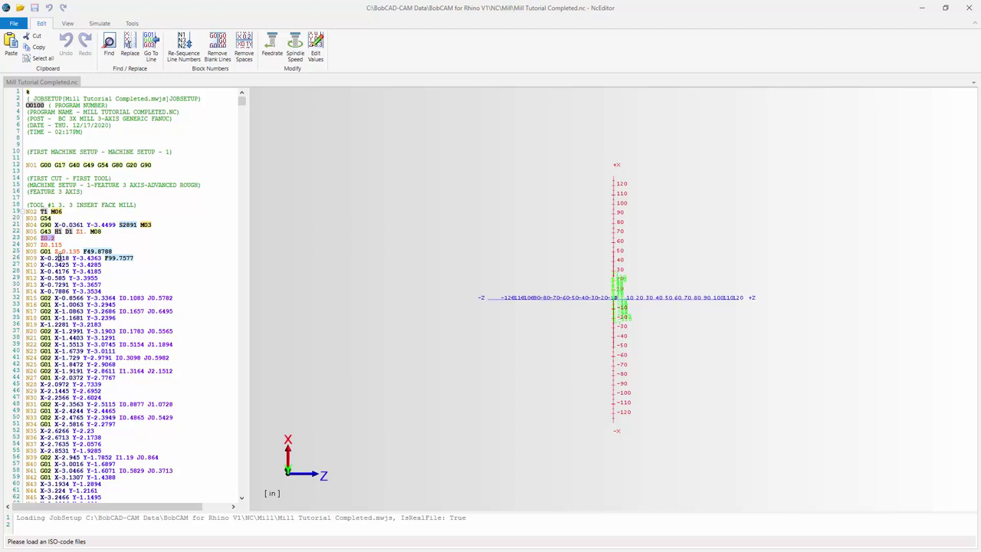
click(55, 258)
drag(135, 259, 101, 258)
- Remove all blank lines from the Mill Tutorial Completed.nc program
click(217, 48)
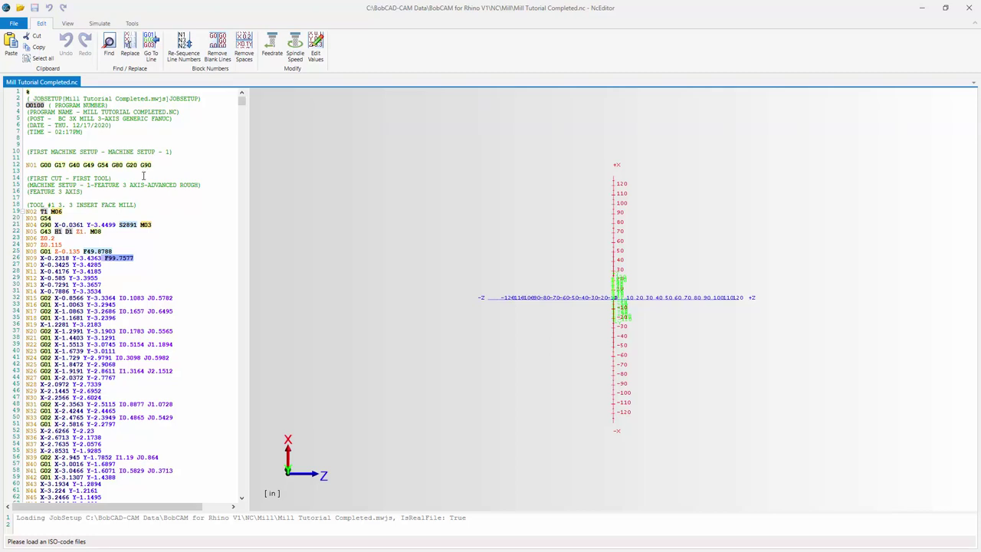
click(217, 48)
click(218, 48)
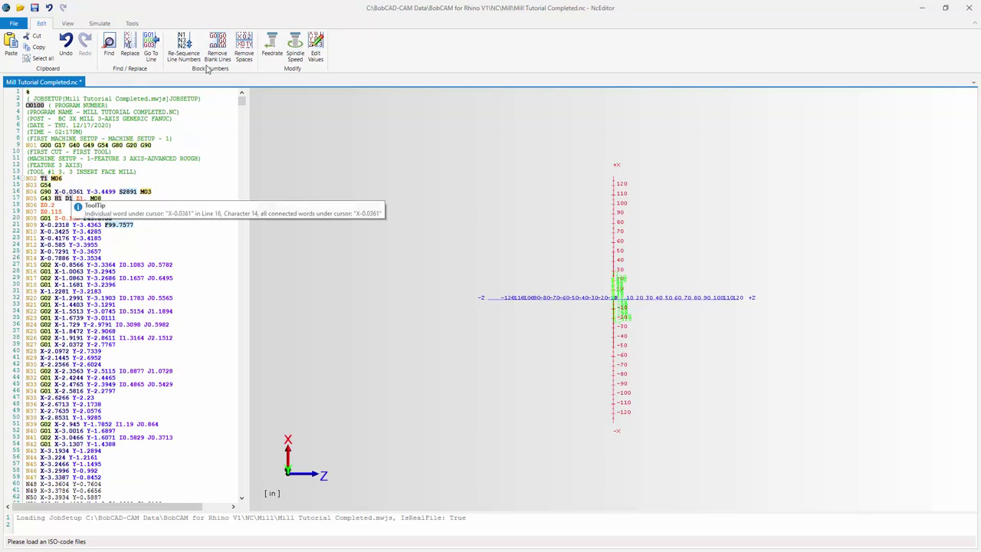
- Close the Feedrate settings unchanged and bring up the Simulate controls
click(272, 49)
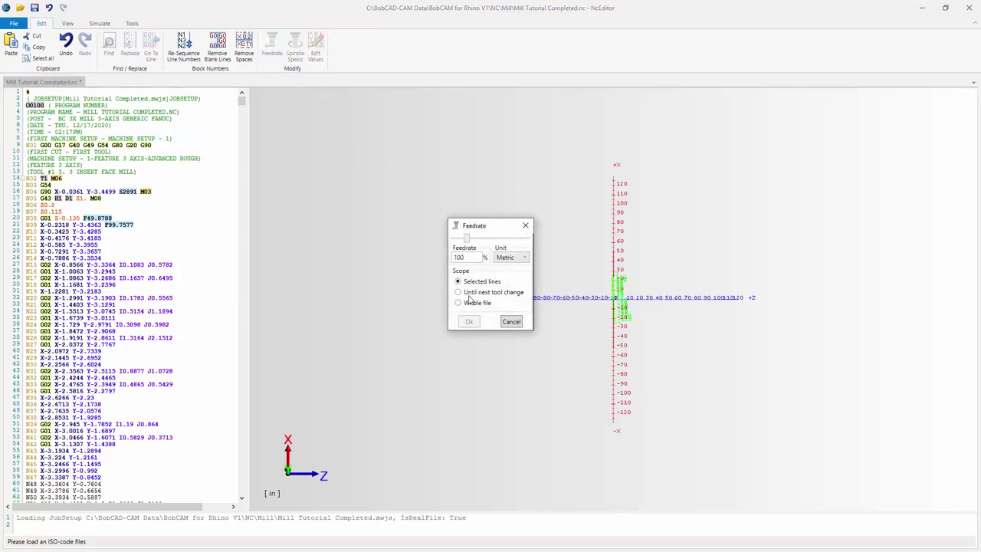
click(523, 227)
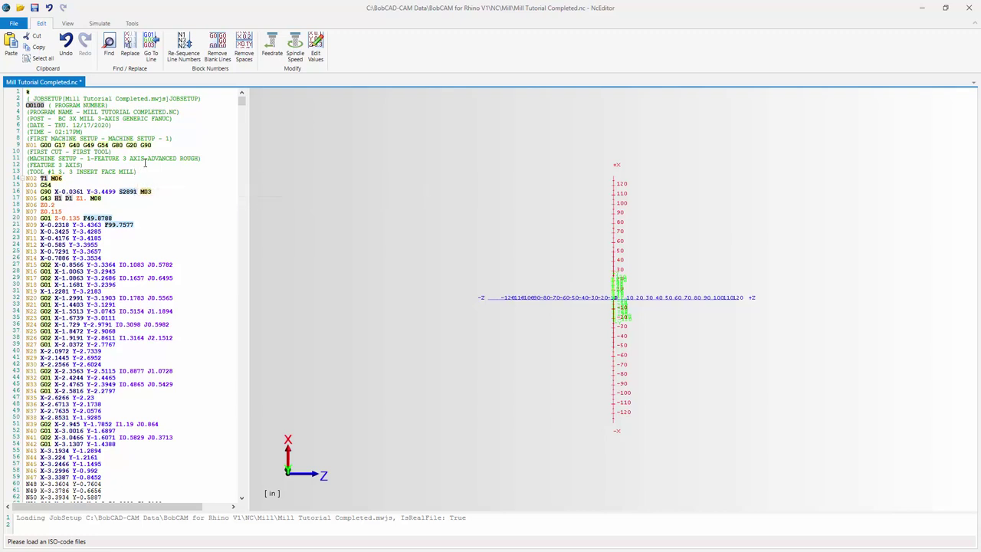
click(68, 24)
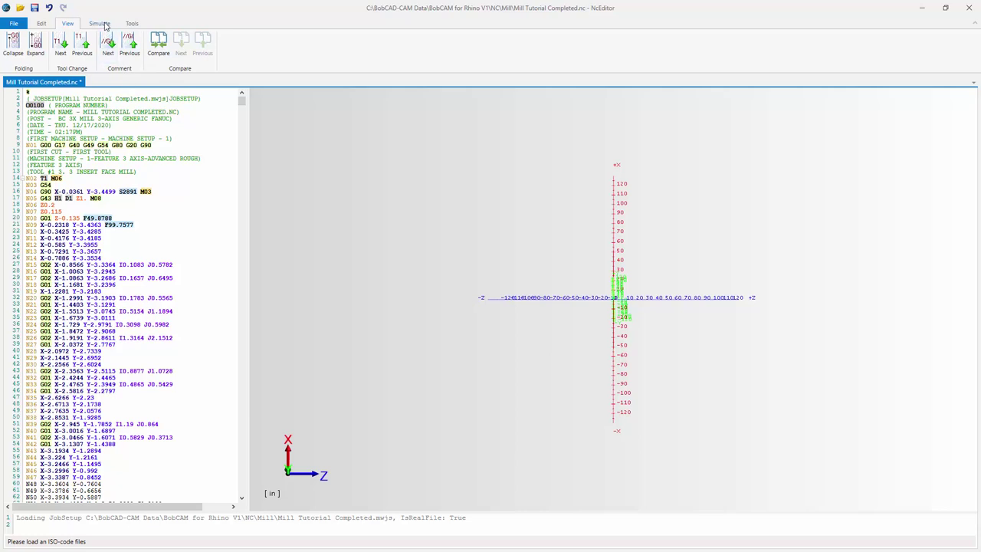
click(100, 24)
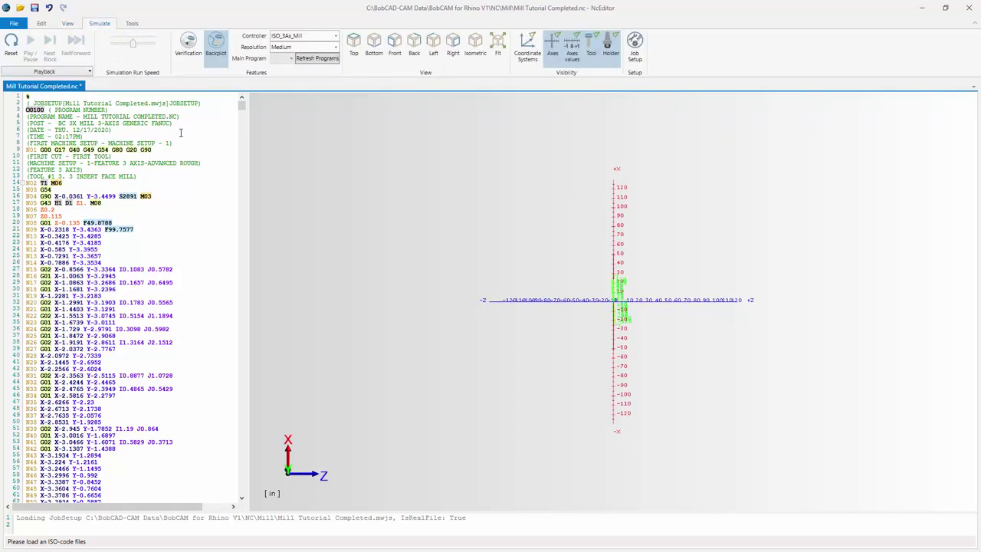
- Turn on coordinate axes and Verification mode, then orbit and zoom onto the cylindrical stock
click(528, 55)
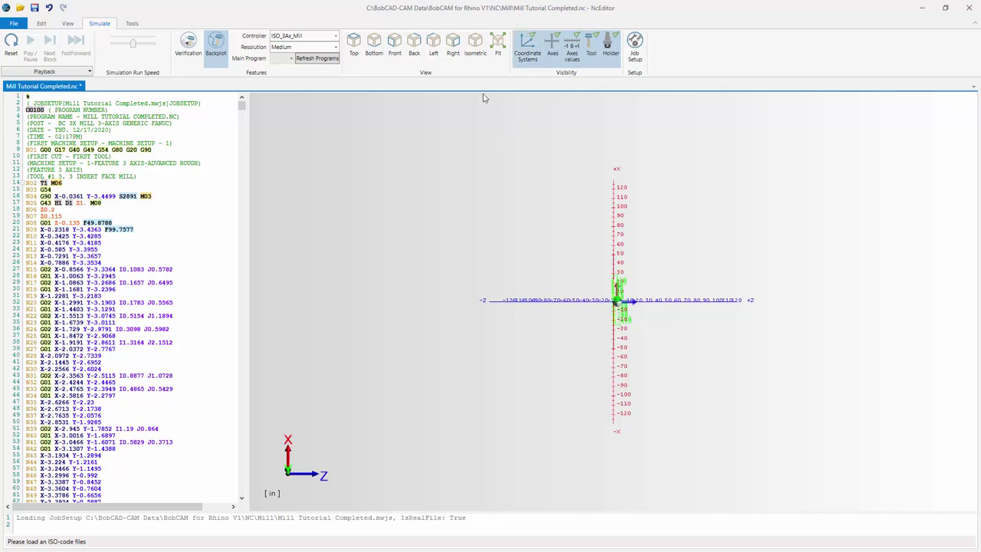
click(188, 46)
scroll(648, 313, up, 5)
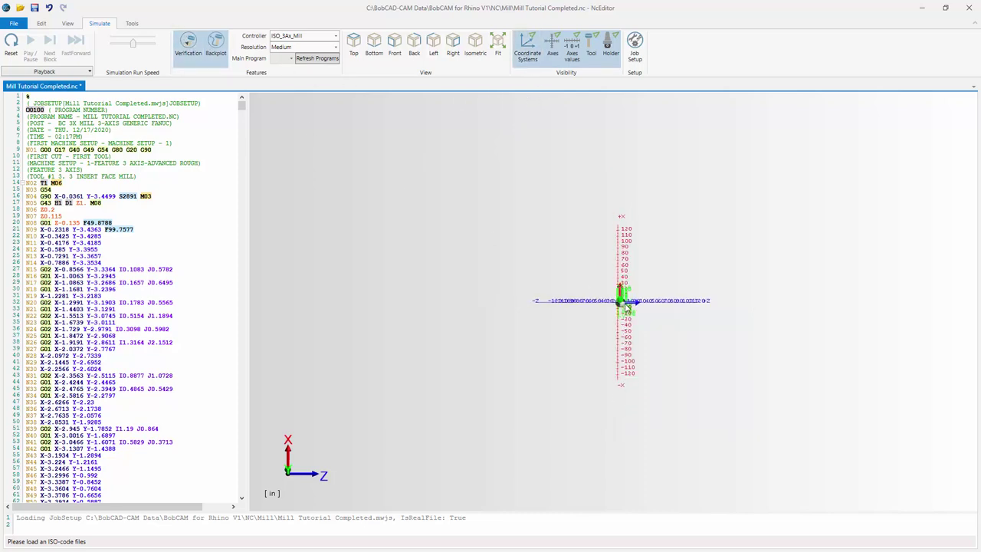
middle_drag(611, 299, 639, 306)
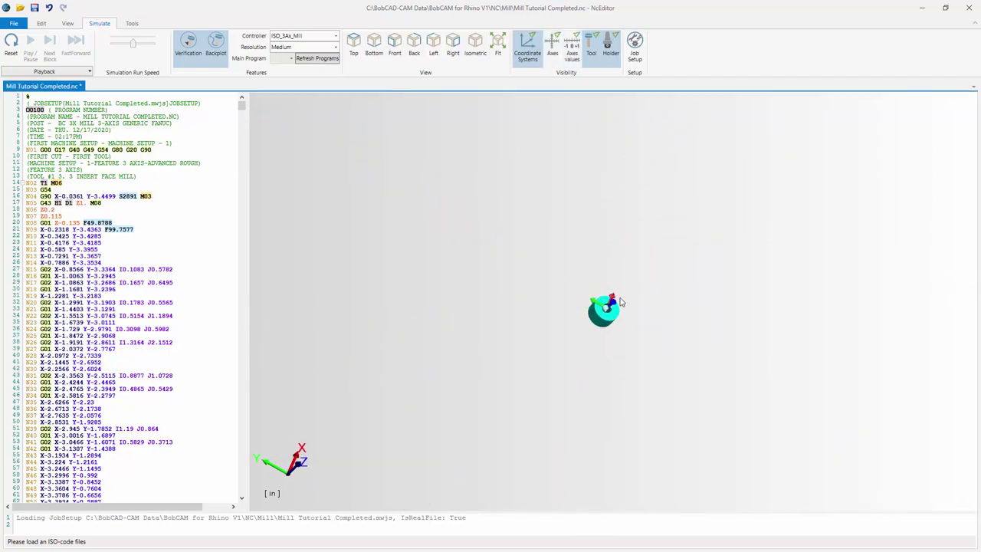
middle_drag(621, 303, 557, 318)
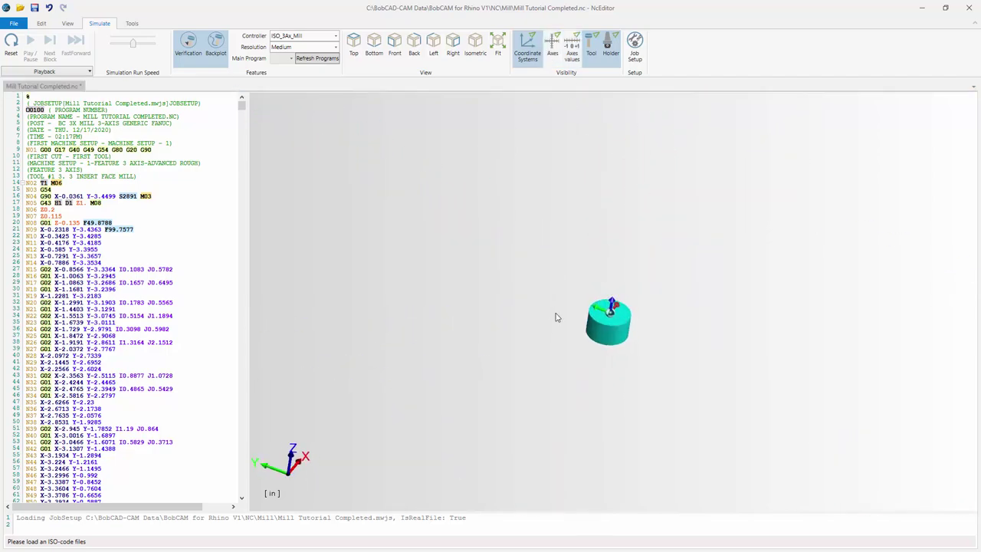
scroll(606, 318, up, 6)
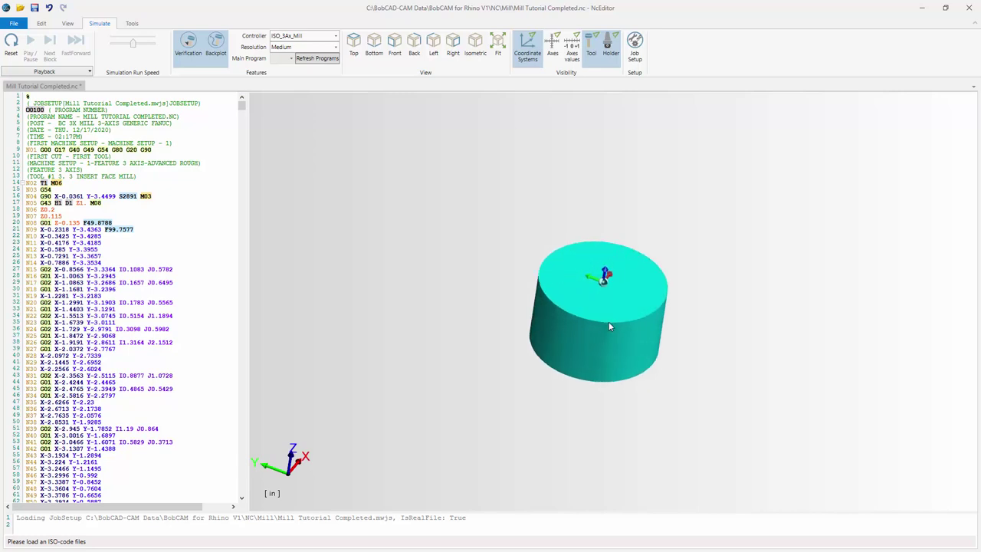
scroll(608, 322, up, 2)
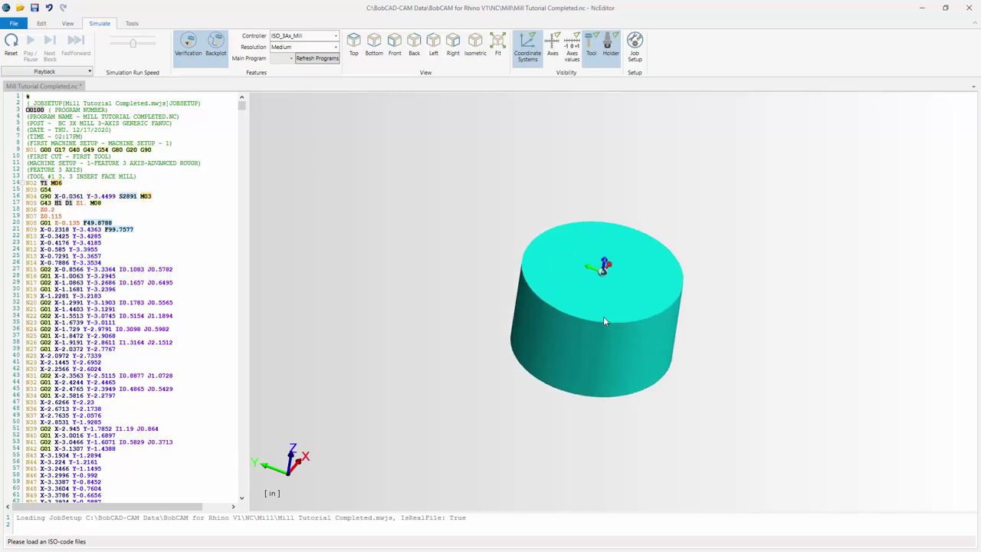
- Reset and play the simulation at a higher run speed until the N3833 collision is reported
click(13, 46)
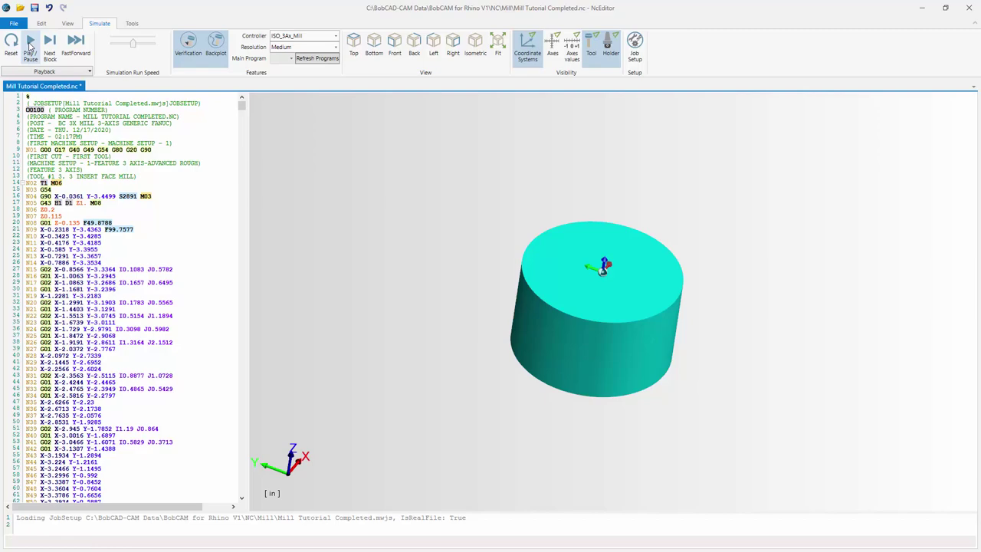
click(29, 45)
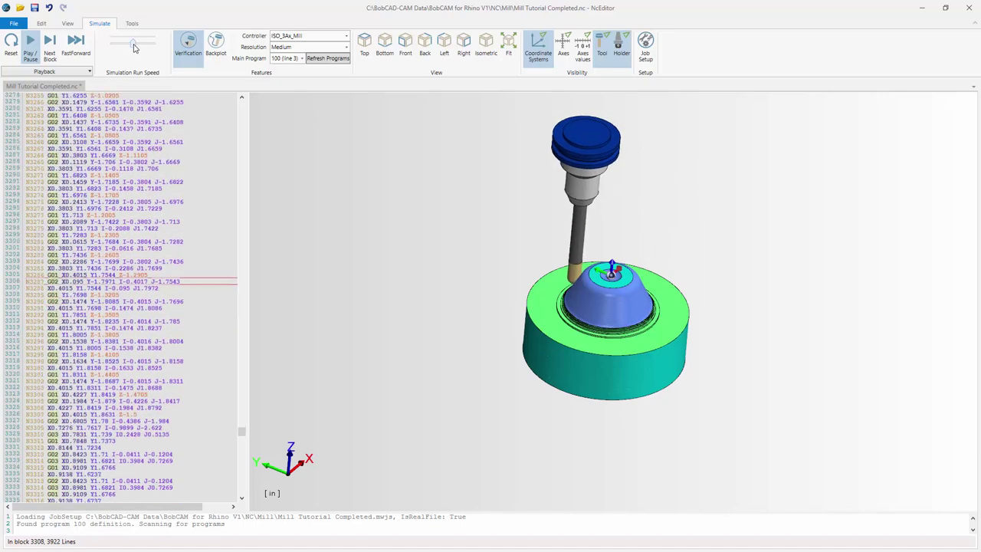
drag(133, 45, 138, 44)
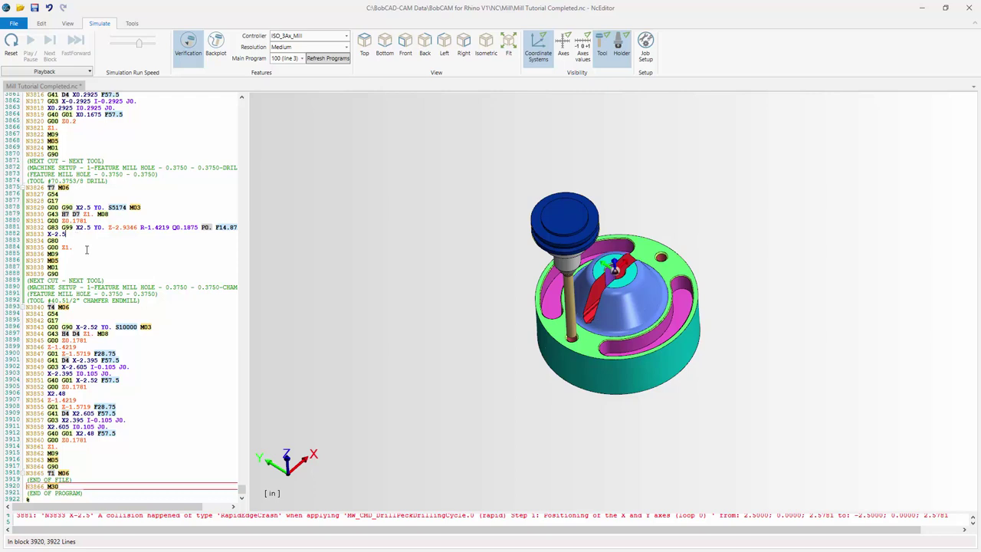
- Go to the G00 Z1. line 3884 and reset the simulation to an uncut cylinder
click(86, 250)
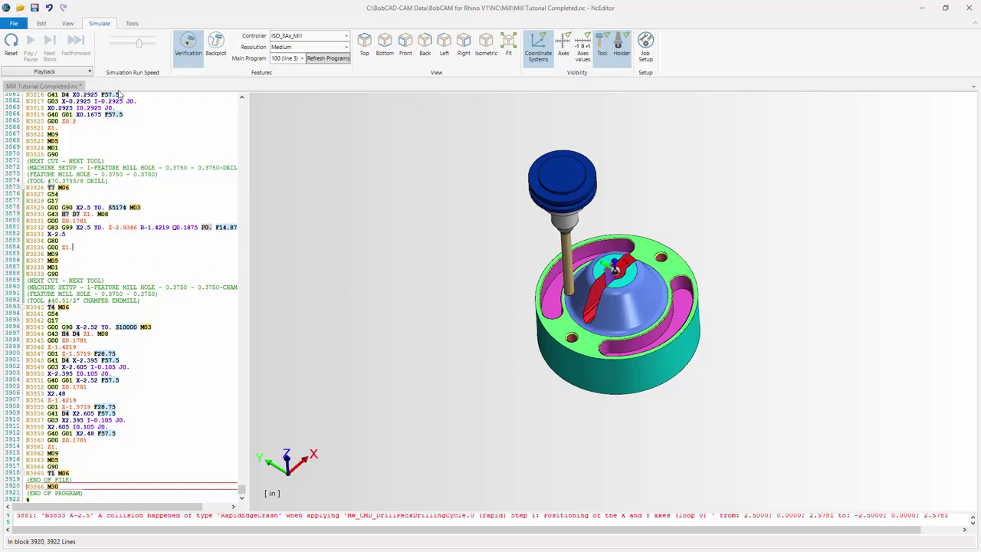
click(17, 46)
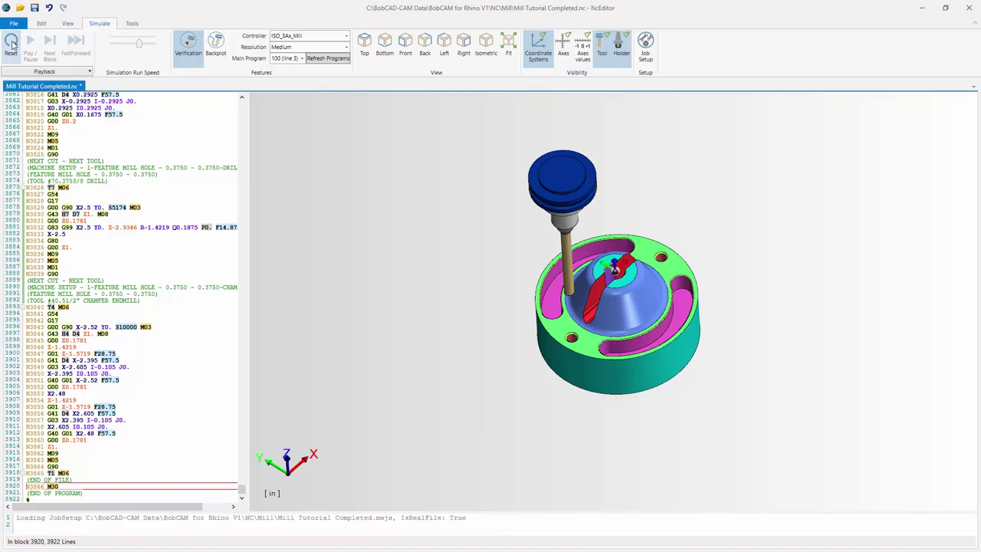
- View the Toolpath Statistics from the Tools tab, then close the window
click(131, 25)
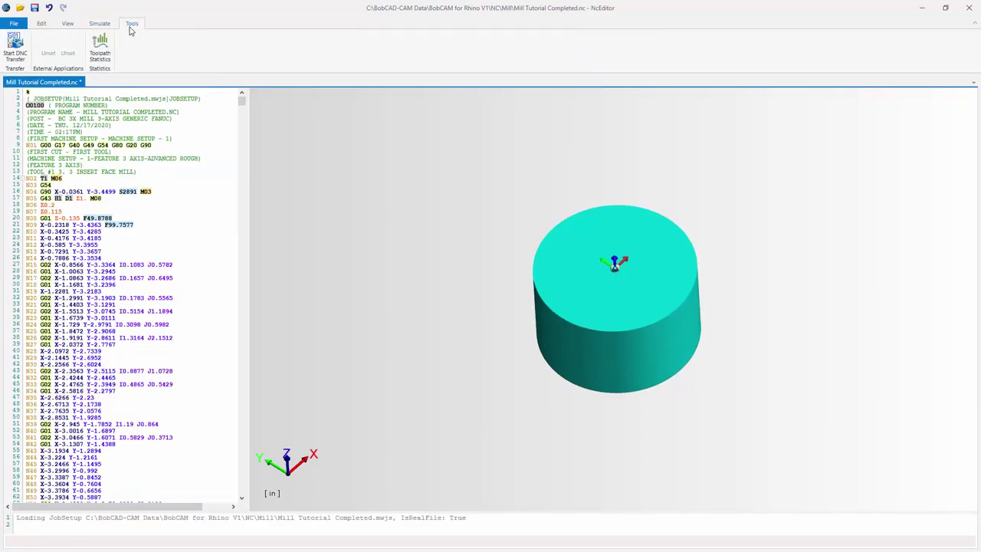
click(101, 54)
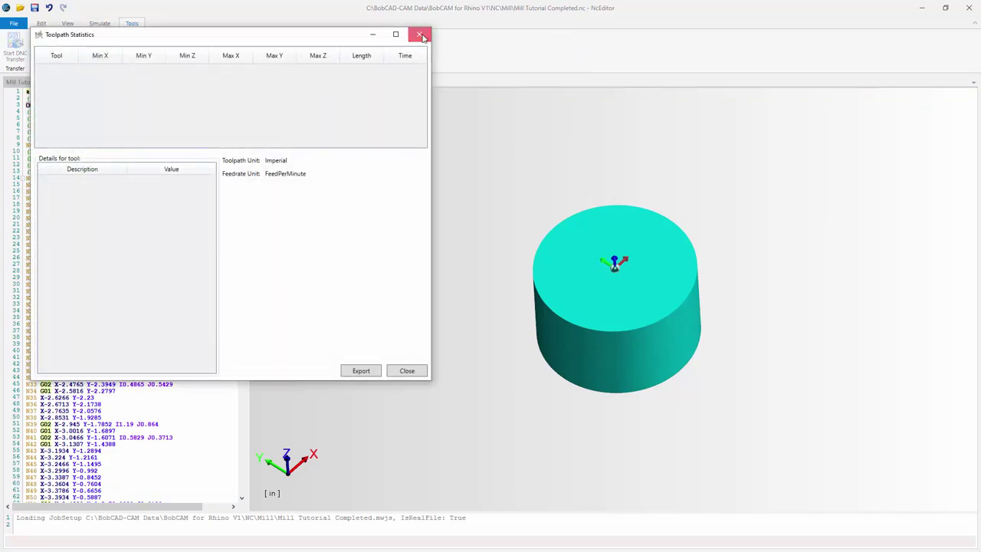
click(419, 33)
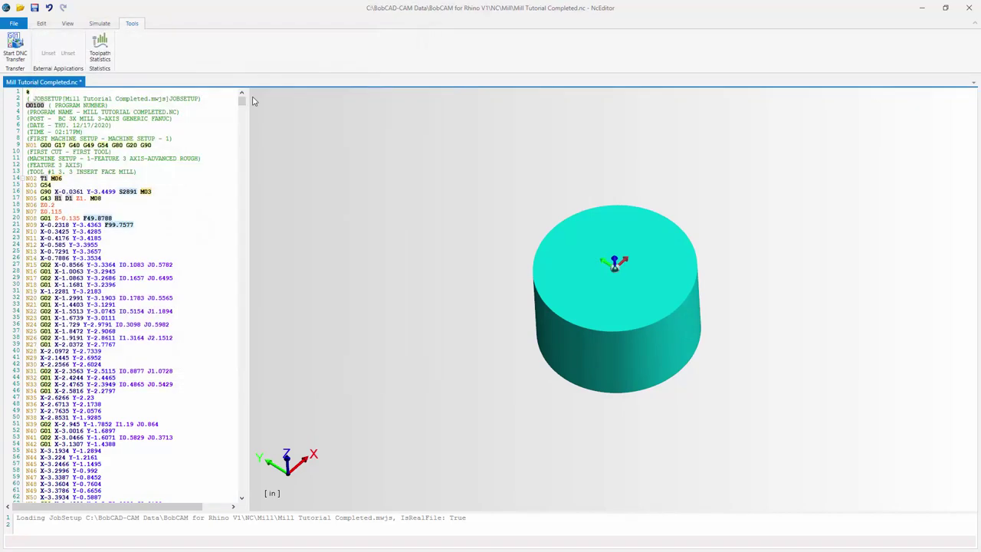
- Open DNC Transfer keeping COM1, 9600 baud, 7 data bits and XonXoff, then view protocol timeouts
click(16, 54)
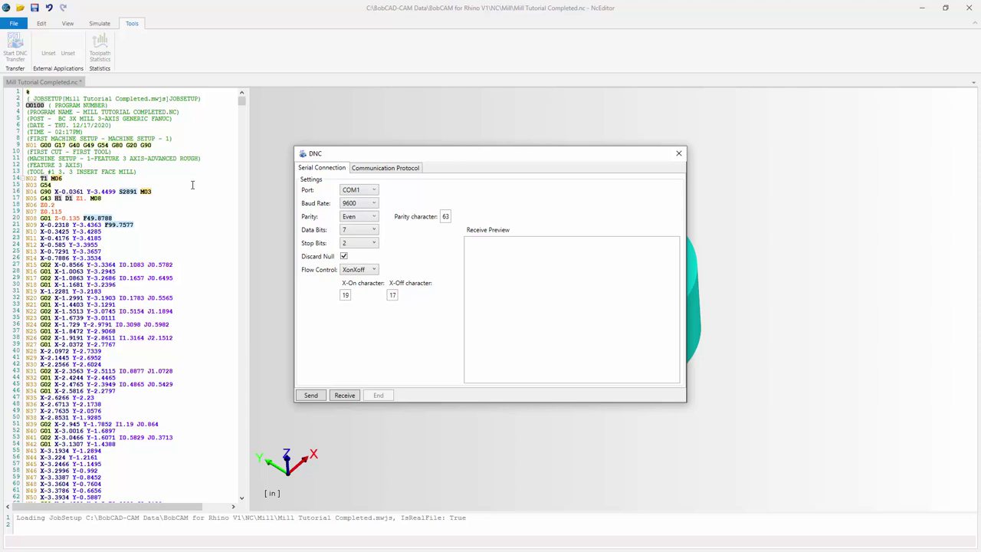
click(351, 192)
click(351, 193)
click(357, 203)
click(357, 204)
click(352, 231)
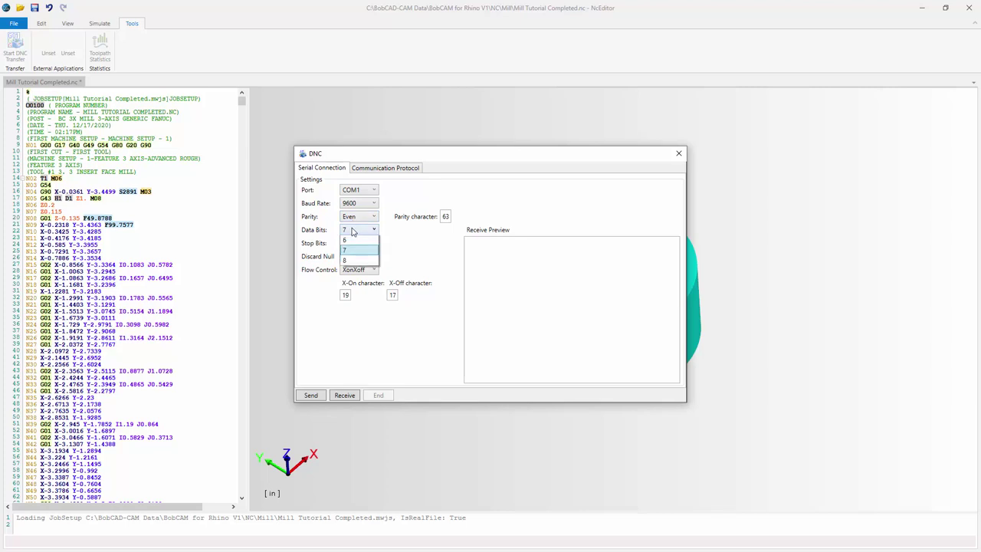
click(352, 231)
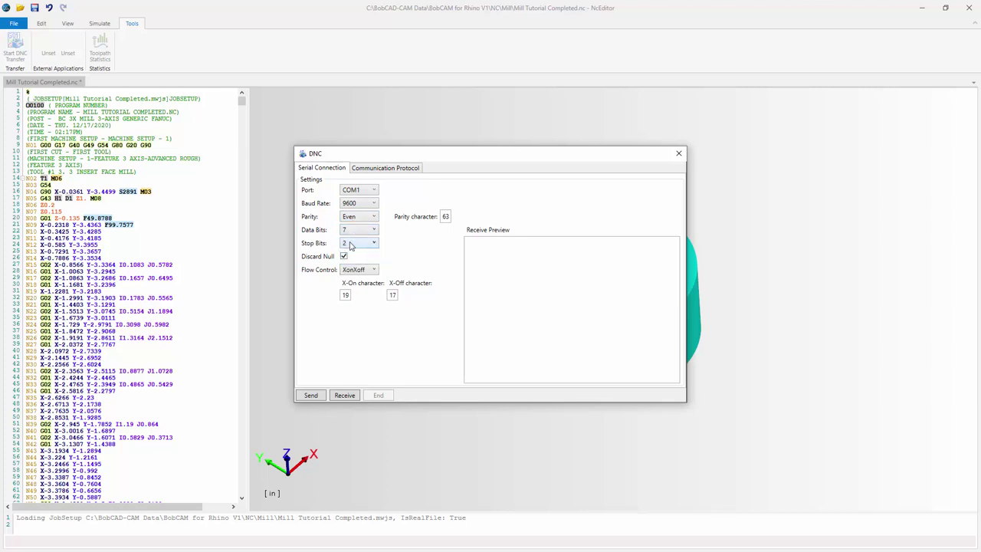
click(354, 269)
click(352, 290)
click(396, 169)
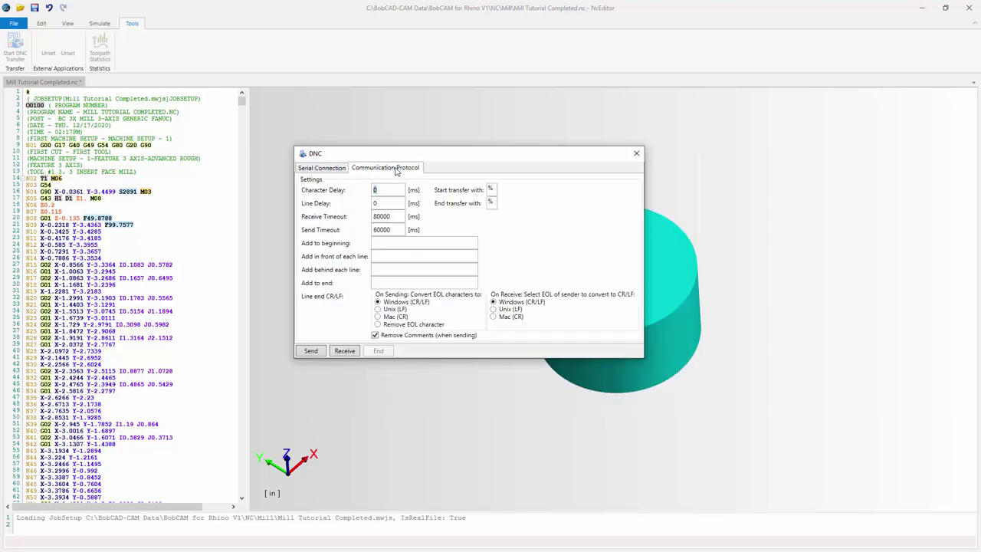
- Check the Add to beginning and Add to end text, then return to the COM1 9600-baud serial settings
click(381, 242)
click(382, 278)
click(330, 171)
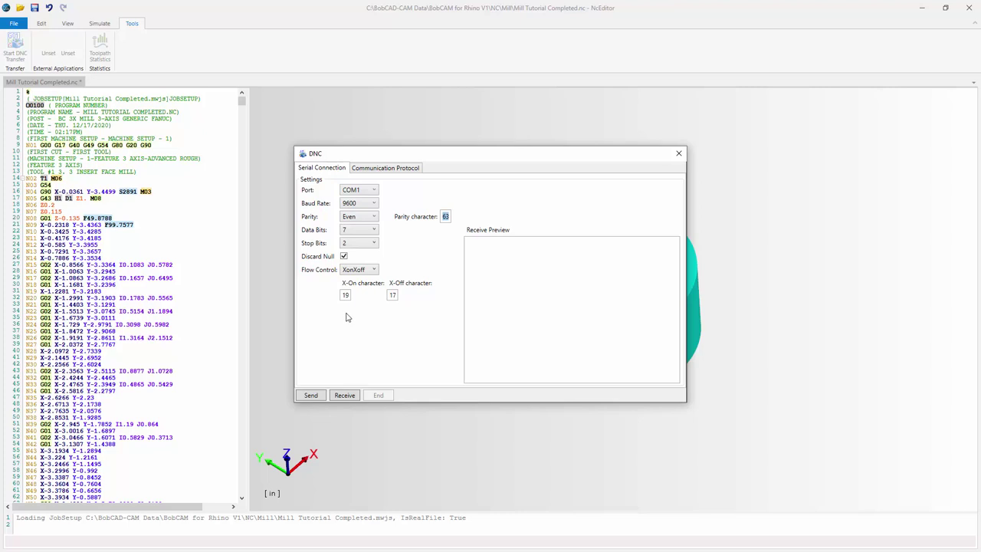
- Send the NC program to the machine over the serial DNC link
click(312, 395)
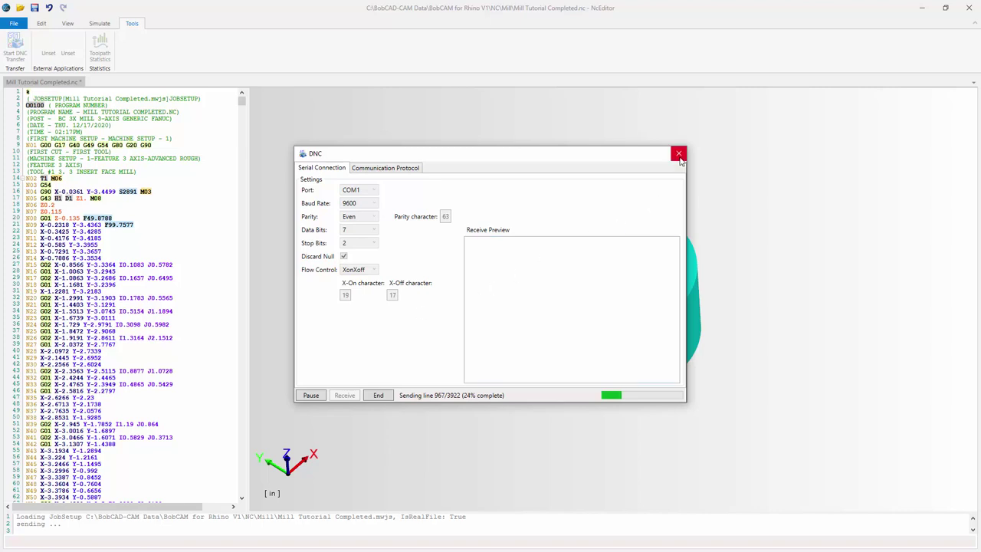
- Close the DNC window and NcEditor without saving Mill Tutorial Completed.nc
click(678, 155)
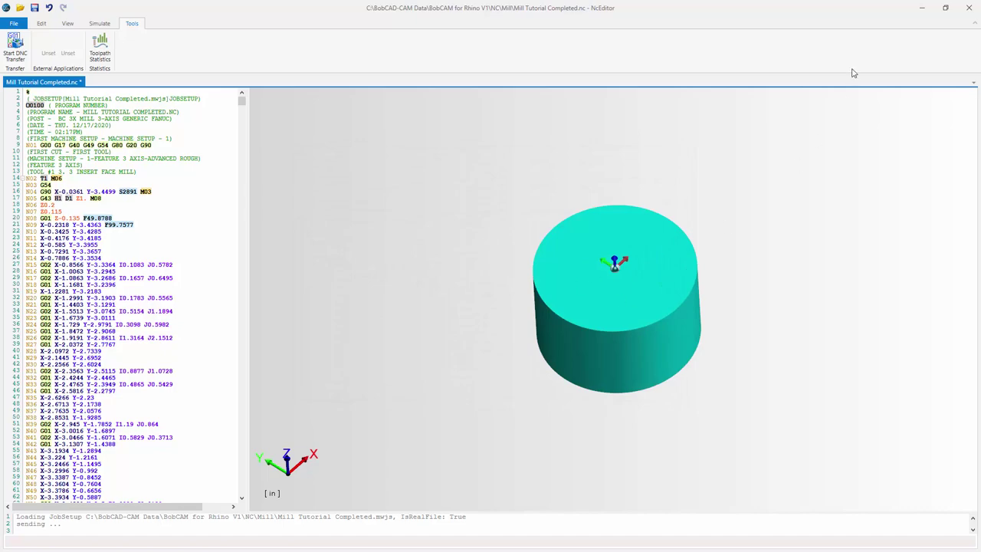
click(970, 17)
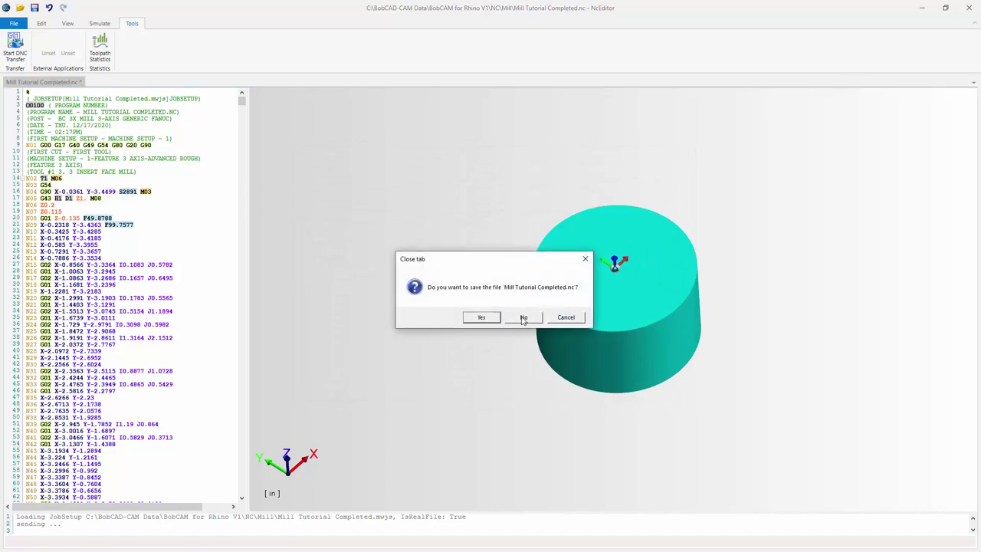
click(523, 318)
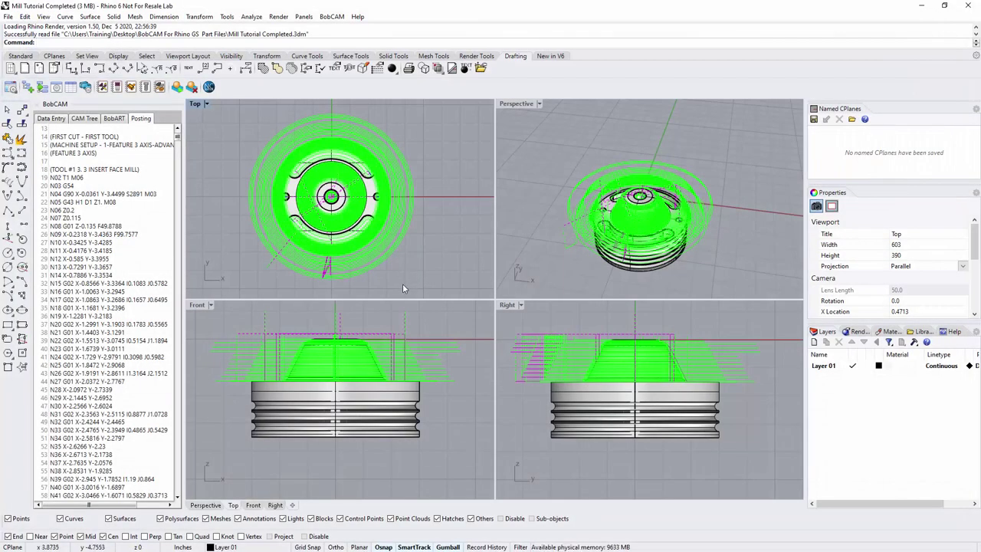